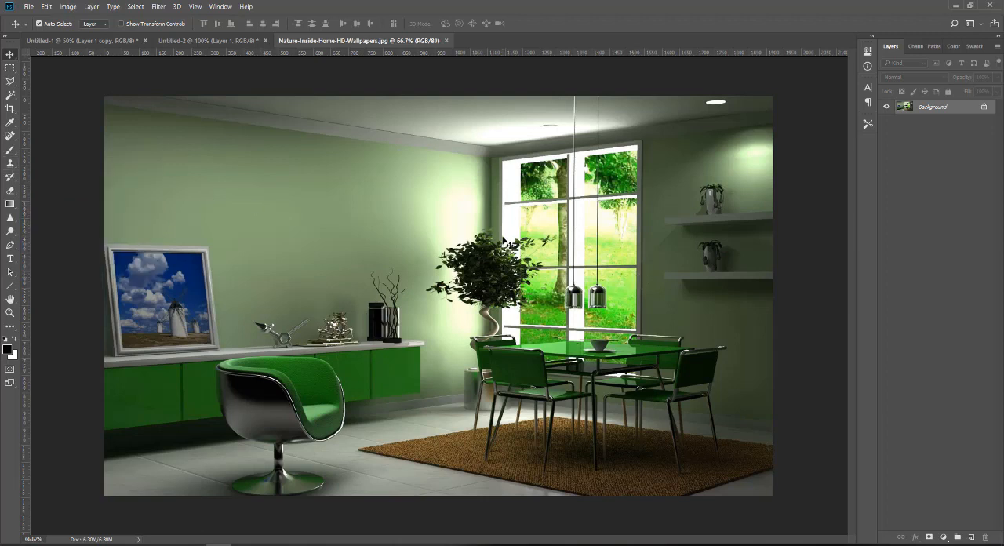
# Unlock the Background layer, duplicate it as a working copy, and hide the original layer.
pyautogui.click(983, 106)
pyautogui.moveTo(970, 113); pyautogui.dragTo(971, 536)
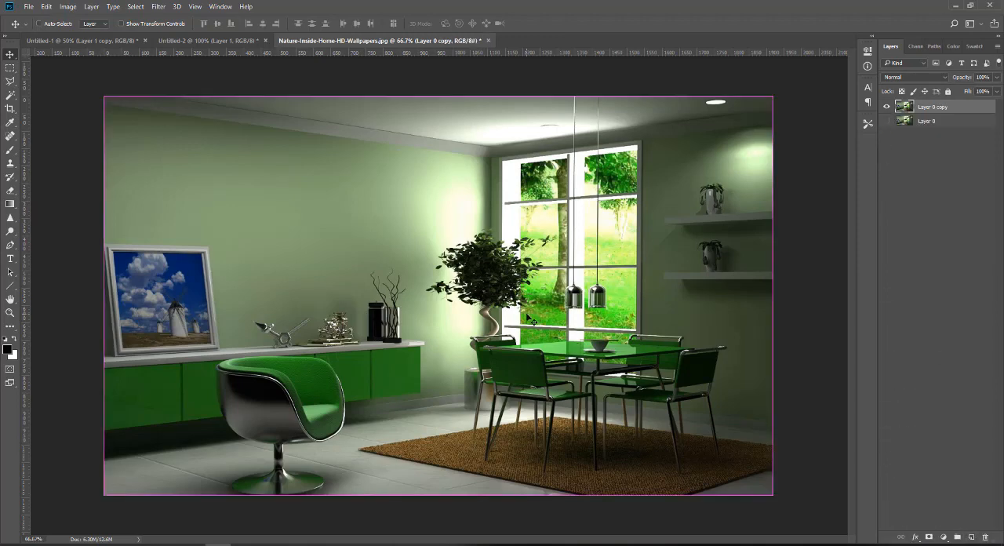
# Remove the indoor tree's uppermost leaves over the wall and window with the Clone Stamp tool.
pyautogui.scroll(2, 530, 318)
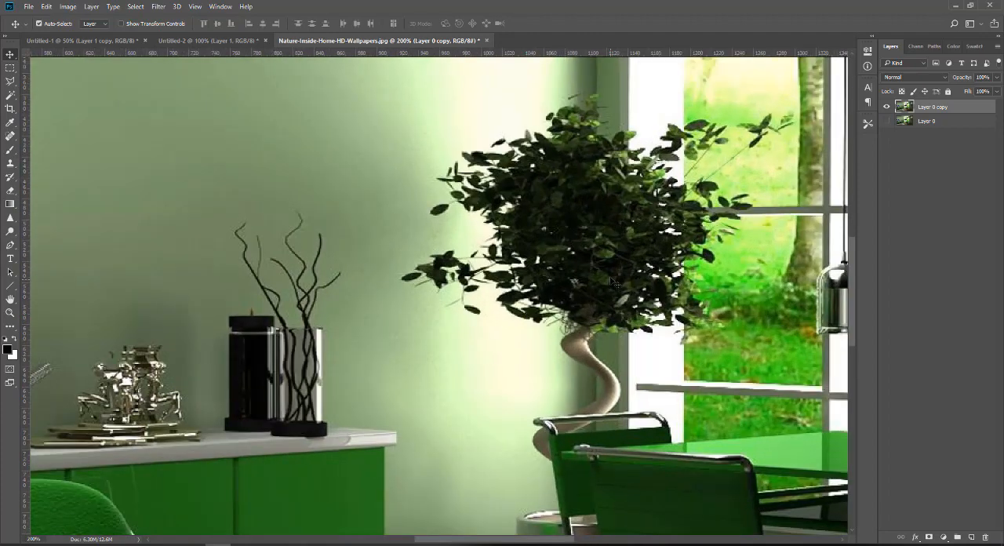
pyautogui.moveTo(611, 278); pyautogui.dragTo(488, 379)
pyautogui.scroll(1, 488, 380)
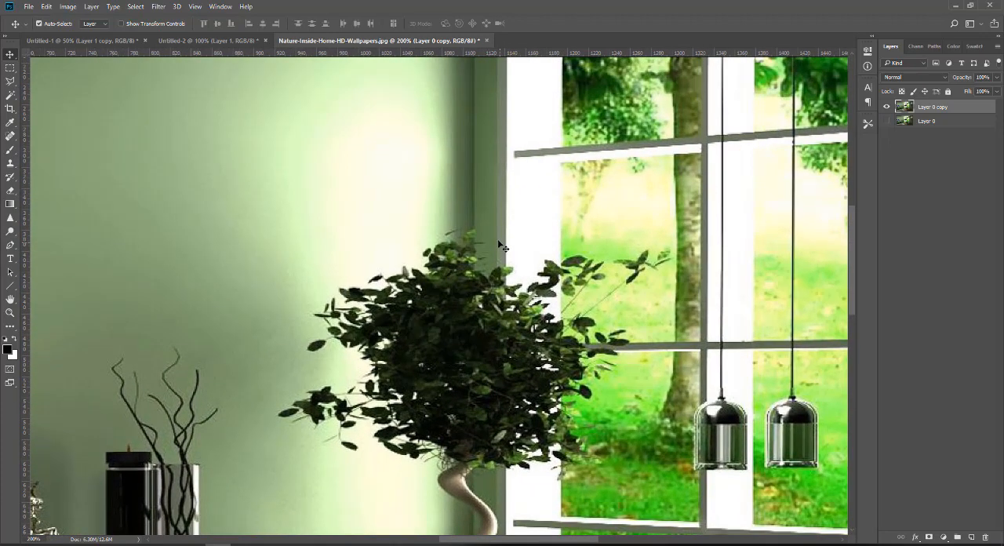
pyautogui.click(9, 166)
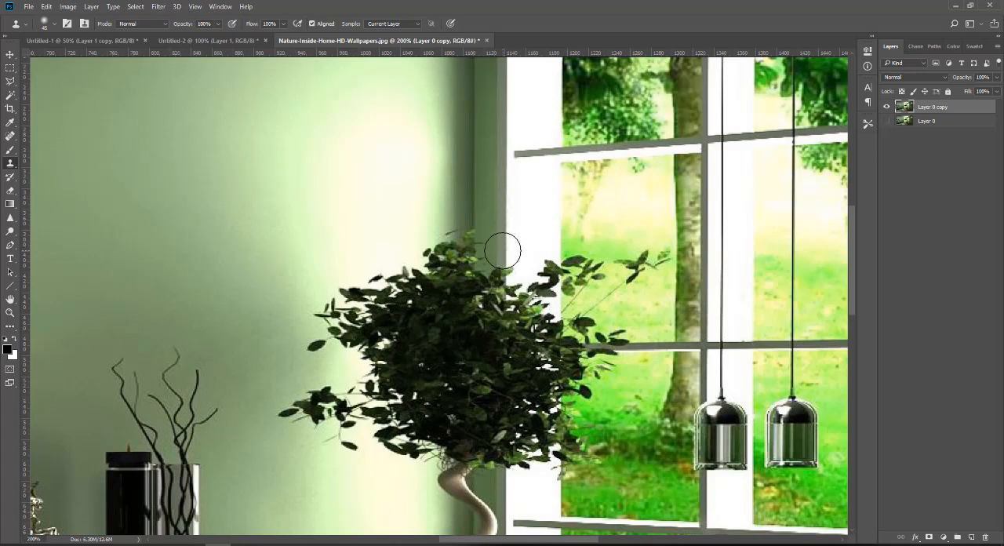
pyautogui.moveTo(502, 251)
pyautogui.mouseDown()
pyautogui.moveTo(505, 315)
pyautogui.moveTo(501, 253)
pyautogui.moveTo(490, 304)
pyautogui.moveTo(475, 217)
pyautogui.moveTo(465, 296)
pyautogui.moveTo(444, 225)
pyautogui.moveTo(409, 298)
pyautogui.moveTo(395, 264)
pyautogui.moveTo(380, 312)
pyautogui.moveTo(373, 278)
pyautogui.moveTo(354, 276)
pyautogui.moveTo(337, 325)
pyautogui.moveTo(332, 310)
pyautogui.moveTo(323, 323)
pyautogui.moveTo(371, 316)
pyautogui.moveTo(336, 330)
pyautogui.moveTo(433, 278)
pyautogui.moveTo(478, 269)
pyautogui.moveTo(605, 267)
pyautogui.moveTo(551, 268)
pyautogui.moveTo(586, 256)
pyautogui.moveTo(600, 278)
pyautogui.moveTo(627, 267)
pyautogui.moveTo(627, 280)
pyautogui.moveTo(655, 258)
pyautogui.mouseUp()
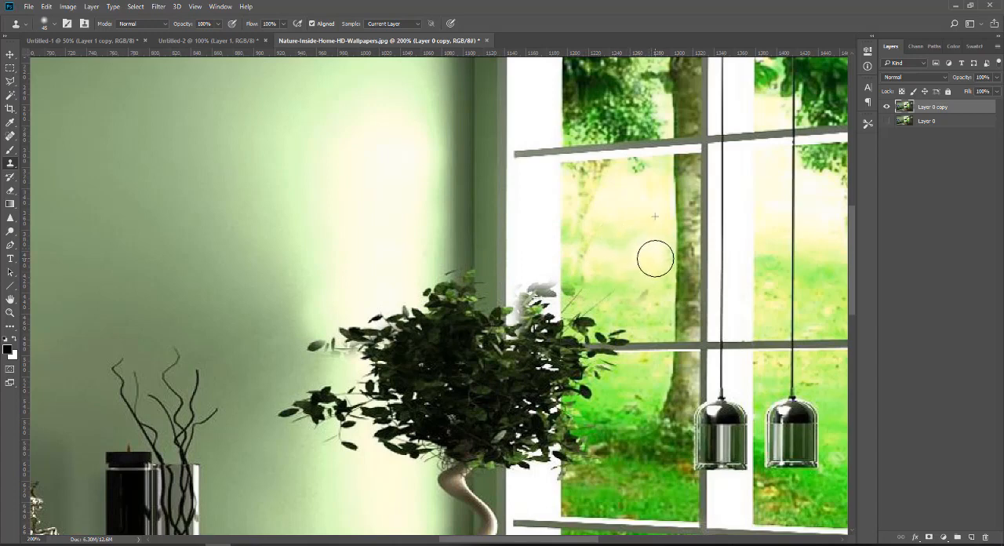
# Clone out the tree's right-hand leaves over the window's middle crossbar and the garden view.
pyautogui.scroll(-1, 651, 260)
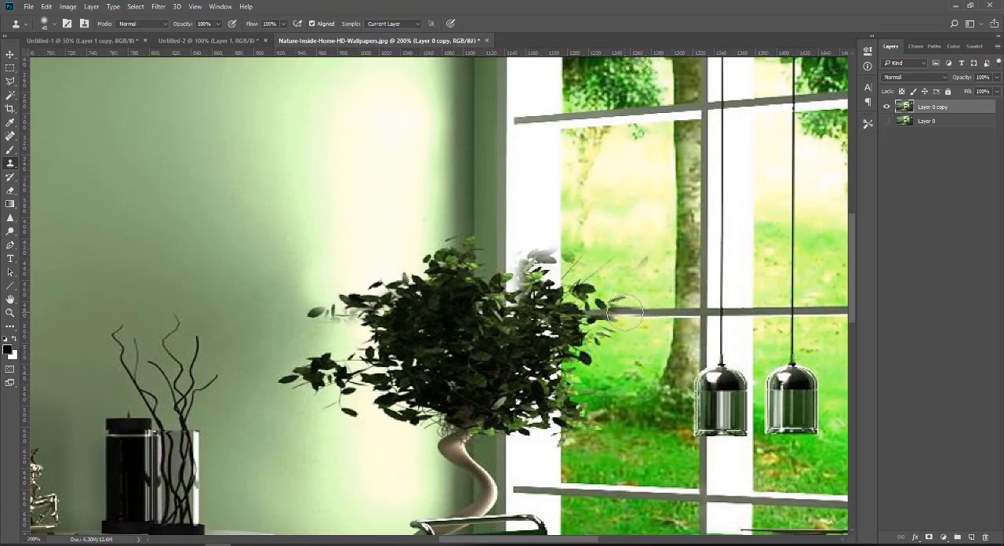
pyautogui.moveTo(623, 315)
pyautogui.mouseDown()
pyautogui.moveTo(595, 312)
pyautogui.moveTo(616, 301)
pyautogui.moveTo(595, 352)
pyautogui.moveTo(599, 259)
pyautogui.mouseUp()
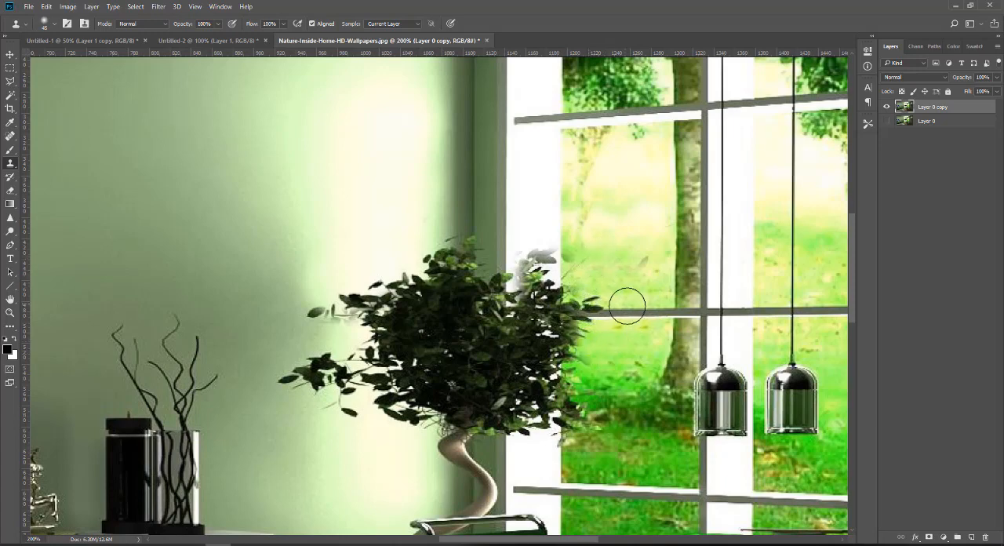
pyautogui.keyDown('alt'); pyautogui.click(635, 313); pyautogui.keyUp('alt')
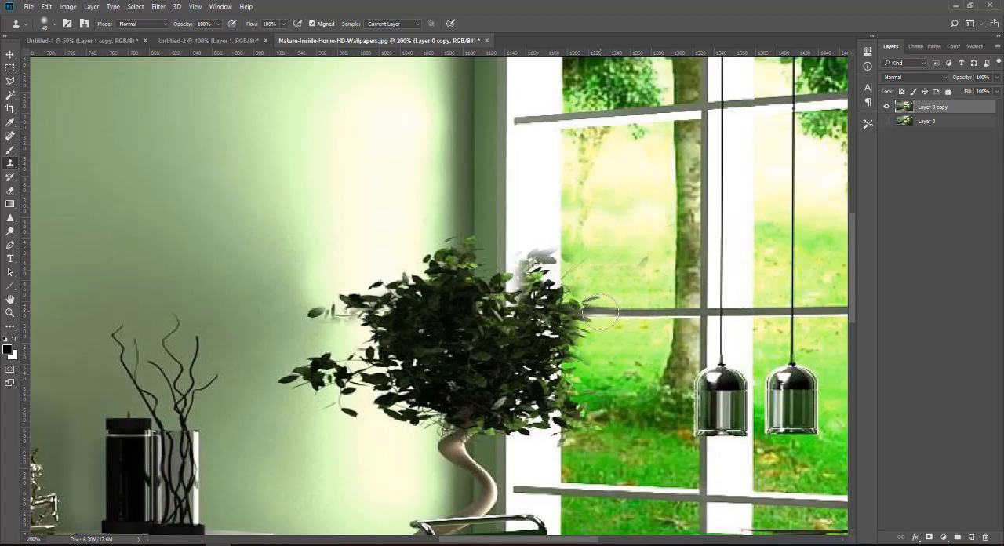
pyautogui.moveTo(600, 312)
pyautogui.mouseDown()
pyautogui.moveTo(588, 283)
pyautogui.moveTo(596, 369)
pyautogui.mouseUp()
pyautogui.scroll(-2, 596, 369)
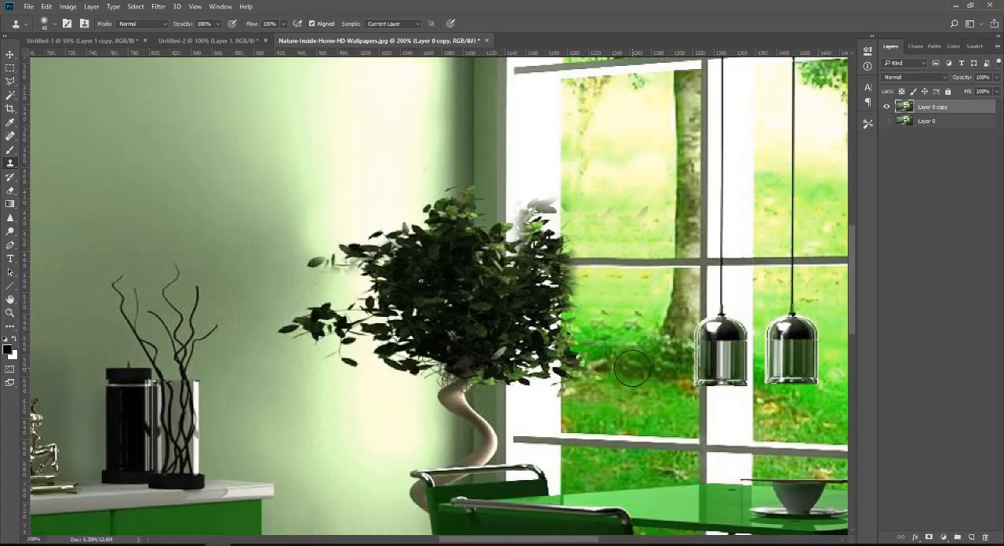
# Clone out the tree's lower leaves over the white window frame and above the trunk.
pyautogui.scroll(1, 596, 369)
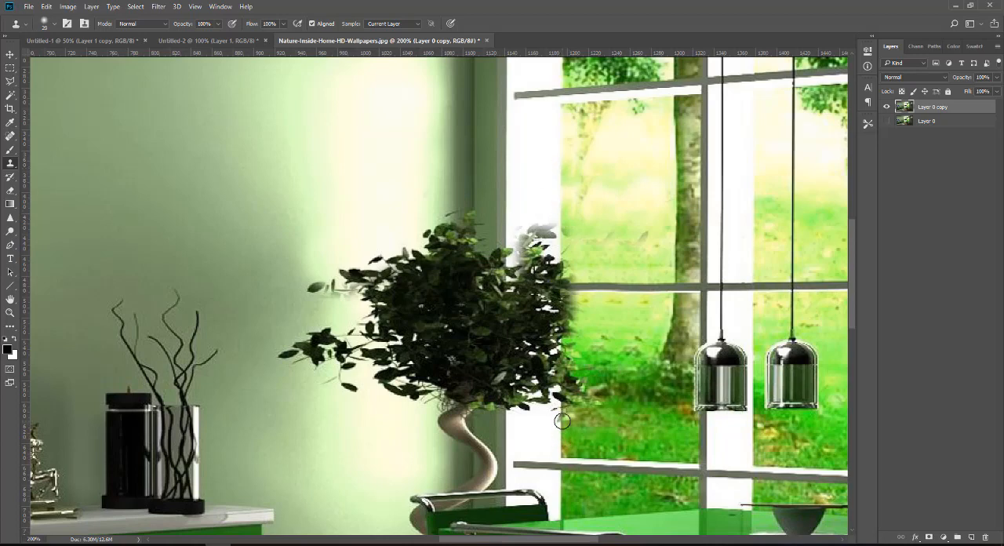
pyautogui.moveTo(563, 421)
pyautogui.mouseDown()
pyautogui.moveTo(564, 393)
pyautogui.moveTo(541, 411)
pyautogui.moveTo(522, 399)
pyautogui.moveTo(539, 385)
pyautogui.moveTo(561, 421)
pyautogui.moveTo(550, 379)
pyautogui.moveTo(526, 384)
pyautogui.moveTo(551, 386)
pyautogui.moveTo(510, 430)
pyautogui.moveTo(504, 408)
pyautogui.moveTo(515, 373)
pyautogui.moveTo(516, 397)
pyautogui.moveTo(531, 367)
pyautogui.moveTo(501, 418)
pyautogui.moveTo(481, 406)
pyautogui.moveTo(506, 404)
pyautogui.moveTo(505, 388)
pyautogui.moveTo(536, 367)
pyautogui.moveTo(552, 374)
pyautogui.moveTo(556, 354)
pyautogui.moveTo(480, 378)
pyautogui.mouseUp()
pyautogui.scroll(-1, 350, 430)
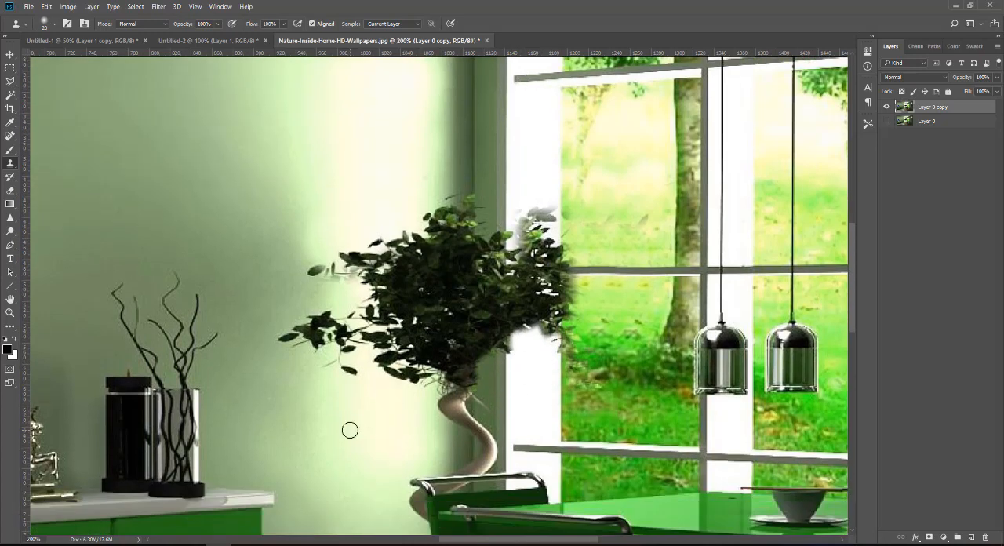
# Clone the bright wall texture over the foliage on the tree's left side.
pyautogui.moveTo(321, 417)
pyautogui.mouseDown()
pyautogui.moveTo(331, 331)
pyautogui.moveTo(301, 336)
pyautogui.moveTo(363, 332)
pyautogui.moveTo(382, 351)
pyautogui.moveTo(404, 347)
pyautogui.moveTo(352, 333)
pyautogui.moveTo(381, 351)
pyautogui.moveTo(328, 330)
pyautogui.moveTo(320, 279)
pyautogui.moveTo(348, 307)
pyautogui.moveTo(408, 332)
pyautogui.moveTo(395, 304)
pyautogui.mouseUp()
pyautogui.scroll(2, 394, 304)
pyautogui.moveTo(329, 290)
pyautogui.mouseDown()
pyautogui.moveTo(402, 263)
pyautogui.moveTo(356, 340)
pyautogui.moveTo(405, 327)
pyautogui.mouseUp()
pyautogui.scroll(1, 409, 308)
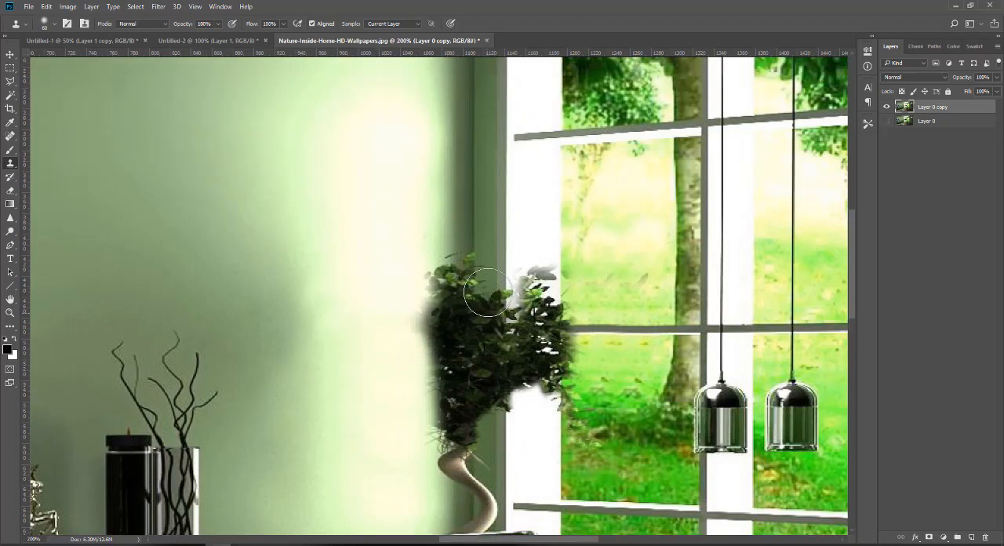
# Clone the wall corner and white window frame over the tree's central foliage.
pyautogui.keyDown('alt'); pyautogui.click(466, 207); pyautogui.keyUp('alt')
pyautogui.moveTo(465, 244)
pyautogui.mouseDown()
pyautogui.moveTo(458, 289)
pyautogui.moveTo(468, 324)
pyautogui.moveTo(444, 347)
pyautogui.moveTo(472, 256)
pyautogui.moveTo(473, 328)
pyautogui.moveTo(444, 323)
pyautogui.moveTo(438, 336)
pyautogui.moveTo(502, 338)
pyautogui.mouseUp()
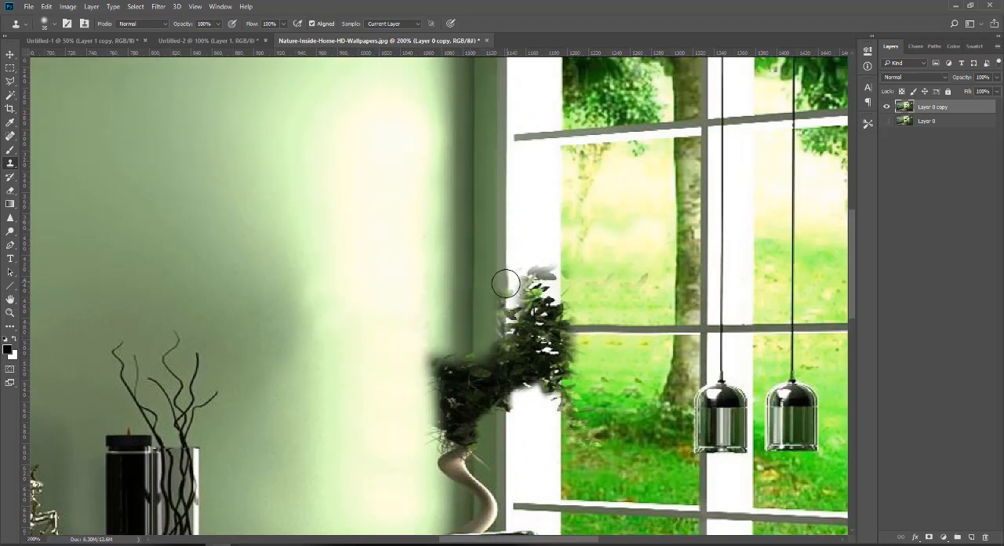
pyautogui.moveTo(506, 284)
pyautogui.mouseDown()
pyautogui.moveTo(498, 317)
pyautogui.moveTo(514, 291)
pyautogui.moveTo(508, 331)
pyautogui.moveTo(481, 350)
pyautogui.moveTo(457, 344)
pyautogui.moveTo(430, 375)
pyautogui.moveTo(482, 368)
pyautogui.moveTo(441, 390)
pyautogui.moveTo(472, 396)
pyautogui.moveTo(435, 407)
pyautogui.moveTo(494, 374)
pyautogui.moveTo(505, 300)
pyautogui.moveTo(531, 282)
pyautogui.moveTo(538, 312)
pyautogui.moveTo(525, 324)
pyautogui.moveTo(502, 284)
pyautogui.moveTo(505, 388)
pyautogui.moveTo(531, 319)
pyautogui.moveTo(594, 330)
pyautogui.mouseUp()
pyautogui.moveTo(600, 419)
pyautogui.mouseDown()
pyautogui.moveTo(580, 399)
pyautogui.moveTo(576, 424)
pyautogui.moveTo(562, 429)
pyautogui.moveTo(549, 390)
pyautogui.mouseUp()
pyautogui.keyDown('alt'); pyautogui.click(562, 430); pyautogui.keyUp('alt')
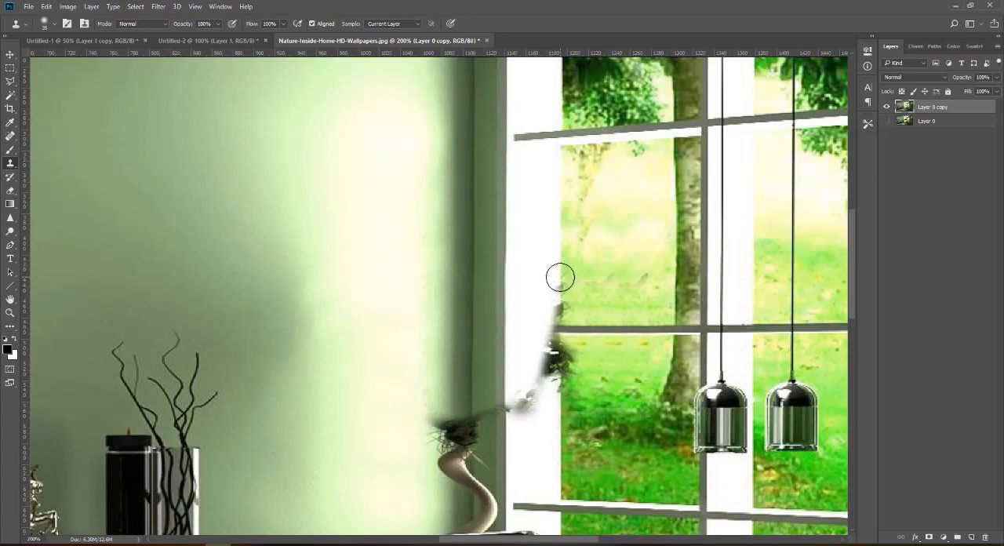
# Clone out leaf remnants along the white window frame and its garden edge using a smaller brush.
pyautogui.keyDown('alt'); pyautogui.click(561, 278); pyautogui.keyUp('alt')
pyautogui.moveTo(562, 299); pyautogui.dragTo(562, 304)
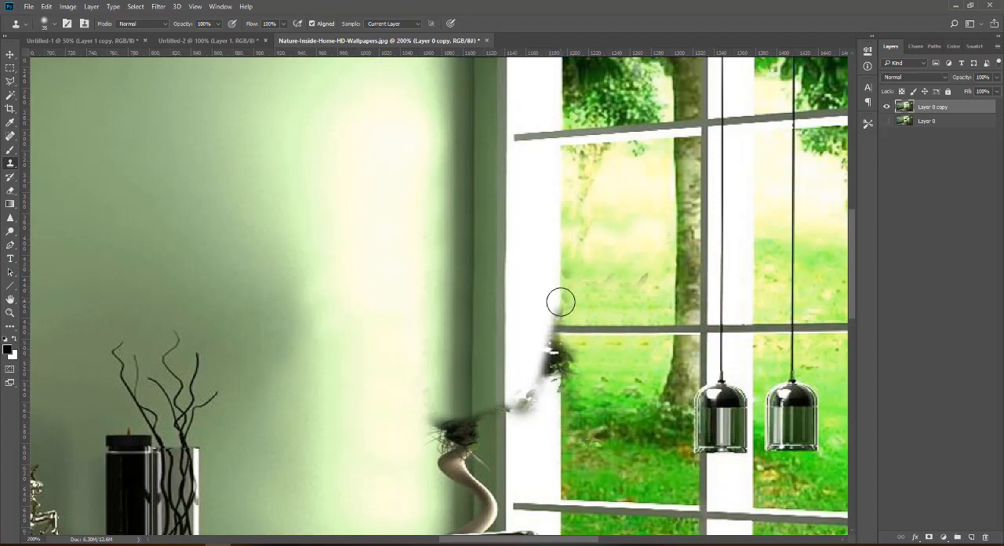
pyautogui.press('[')
pyautogui.press('[')
pyautogui.press('[')
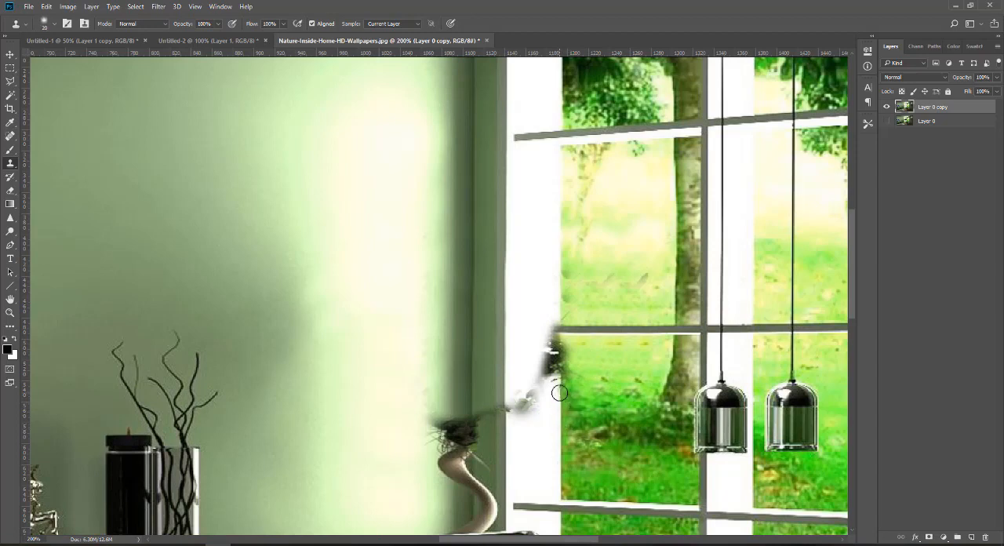
pyautogui.moveTo(560, 392)
pyautogui.mouseDown()
pyautogui.moveTo(558, 355)
pyautogui.moveTo(538, 373)
pyautogui.moveTo(543, 391)
pyautogui.moveTo(530, 320)
pyautogui.moveTo(529, 407)
pyautogui.moveTo(521, 396)
pyautogui.moveTo(540, 418)
pyautogui.moveTo(505, 379)
pyautogui.moveTo(501, 411)
pyautogui.mouseUp()
pyautogui.hotkey('ctrl', 'z')
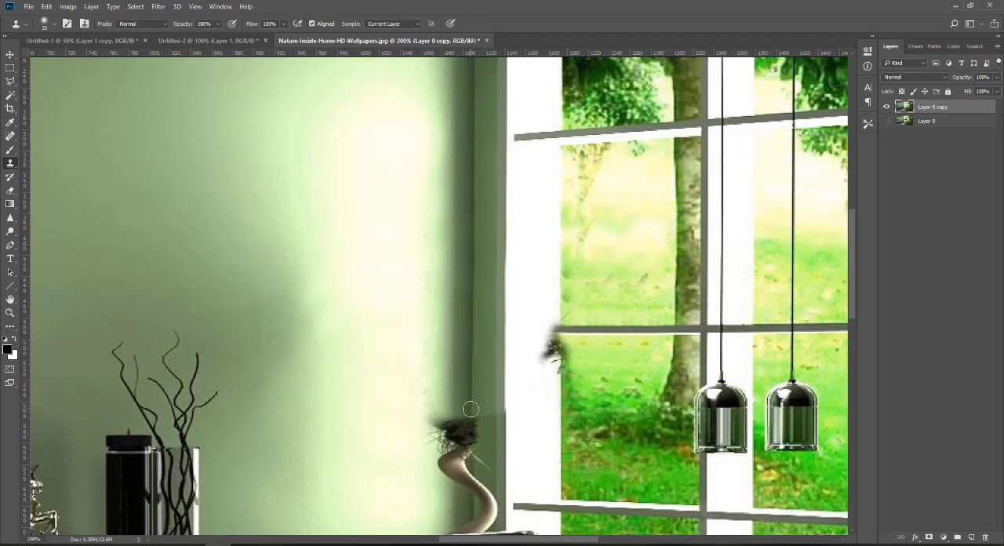
# Clone out the dark leaf remnant just below the end of the window's middle crossbar.
pyautogui.scroll(-3, 470, 408)
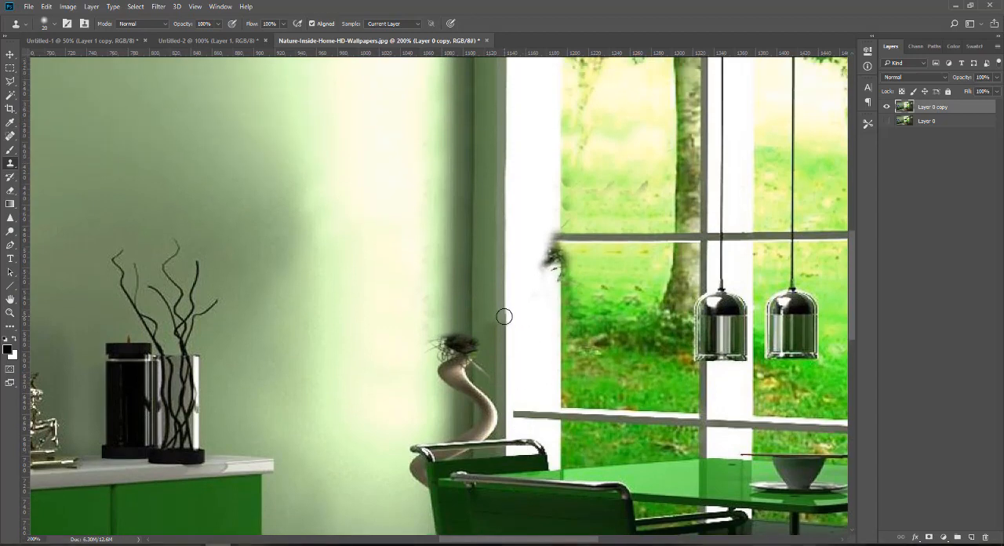
pyautogui.scroll(2, 504, 316)
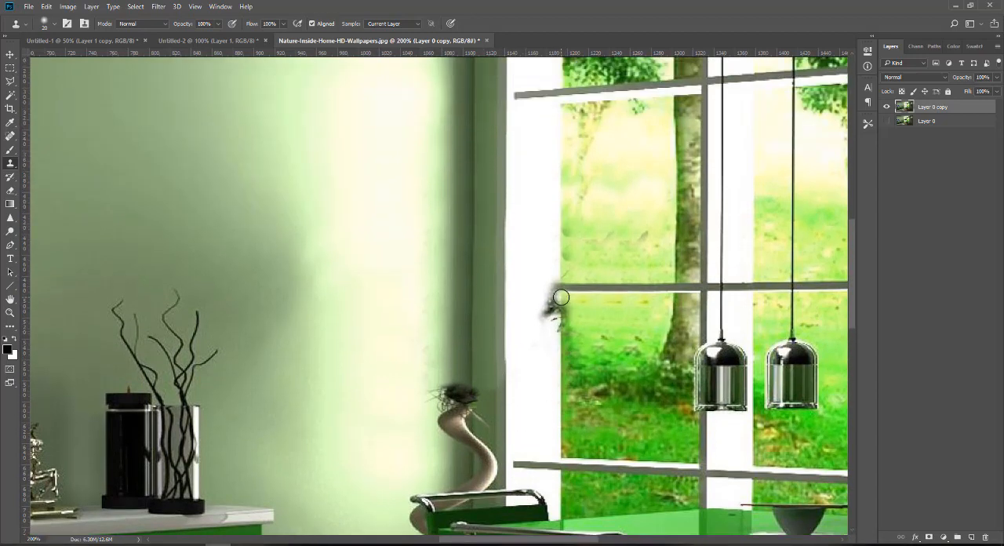
pyautogui.moveTo(560, 298); pyautogui.dragTo(553, 337)
pyautogui.scroll(1, 553, 338)
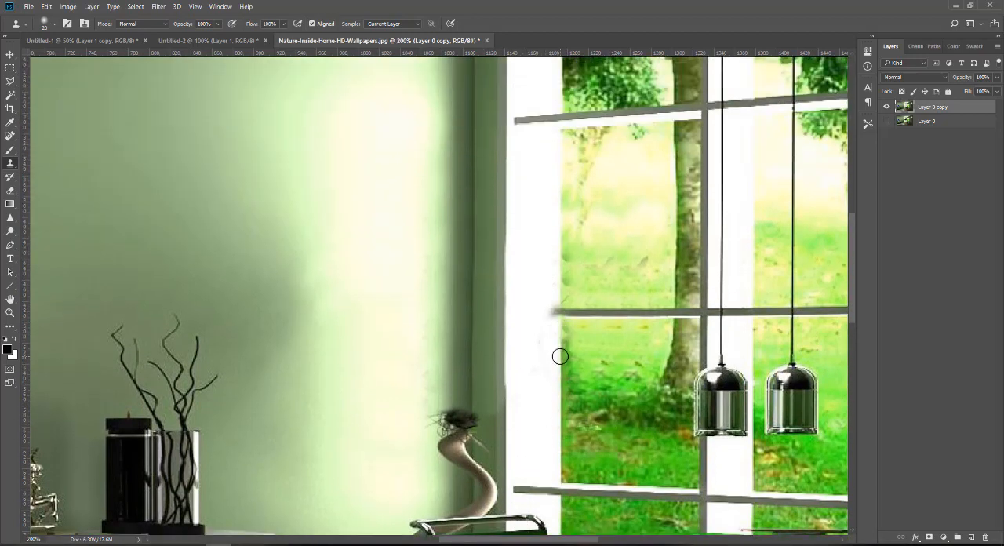
# Rebuild the missing end of the window's middle crossbar across the white frame with a small clone brush.
pyautogui.scroll(1, 560, 346)
pyautogui.scroll(2, 561, 373)
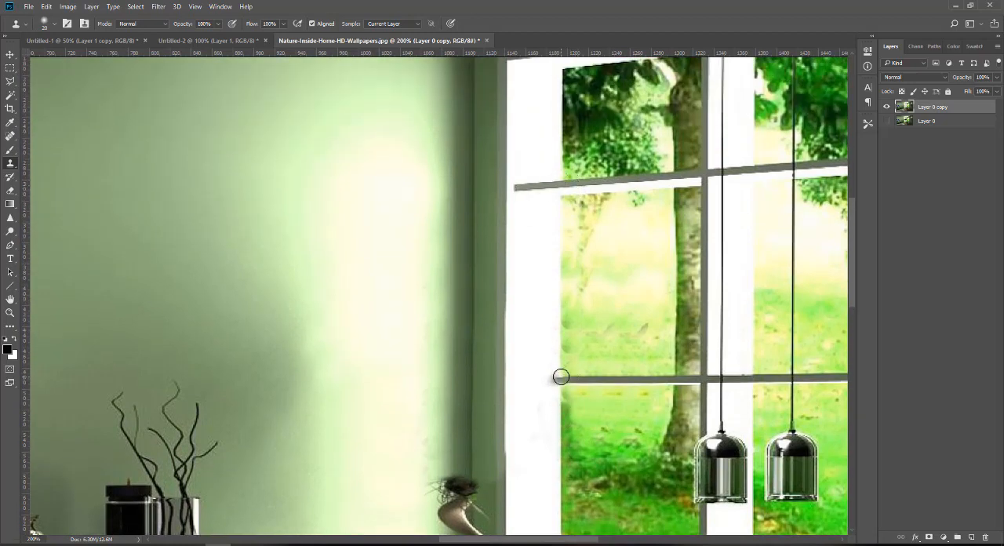
pyautogui.hotkey('ctrl', '-')
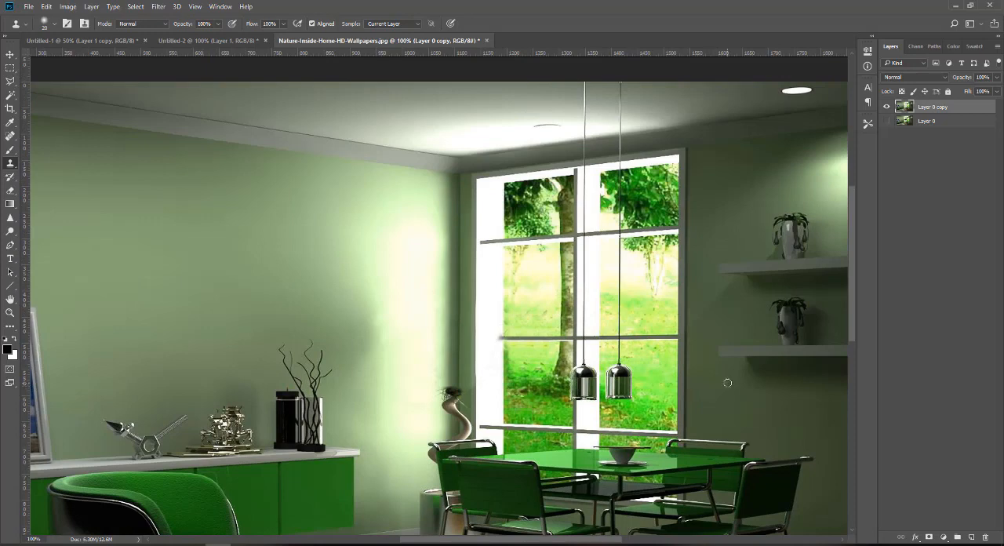
pyautogui.scroll(1, 594, 428)
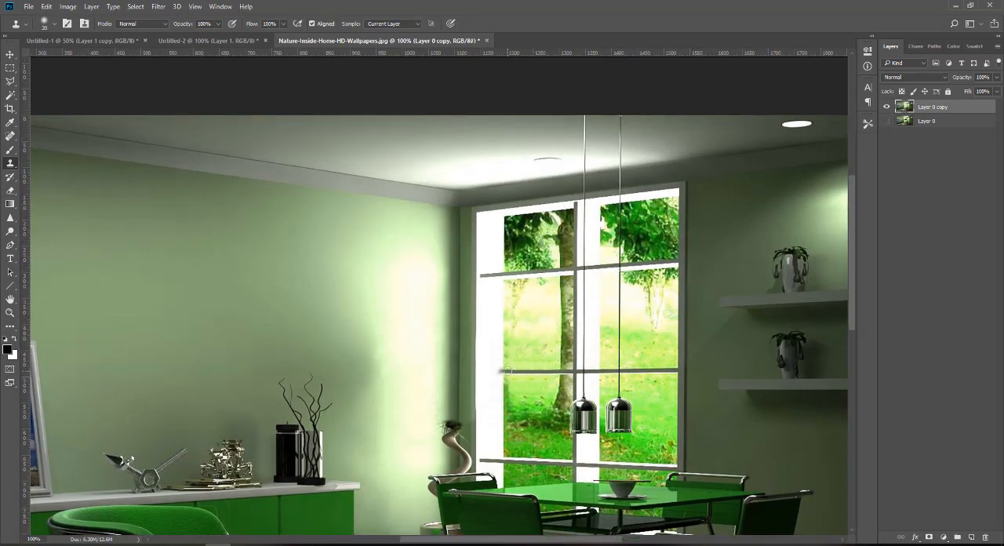
pyautogui.hotkey('ctrl', '+')
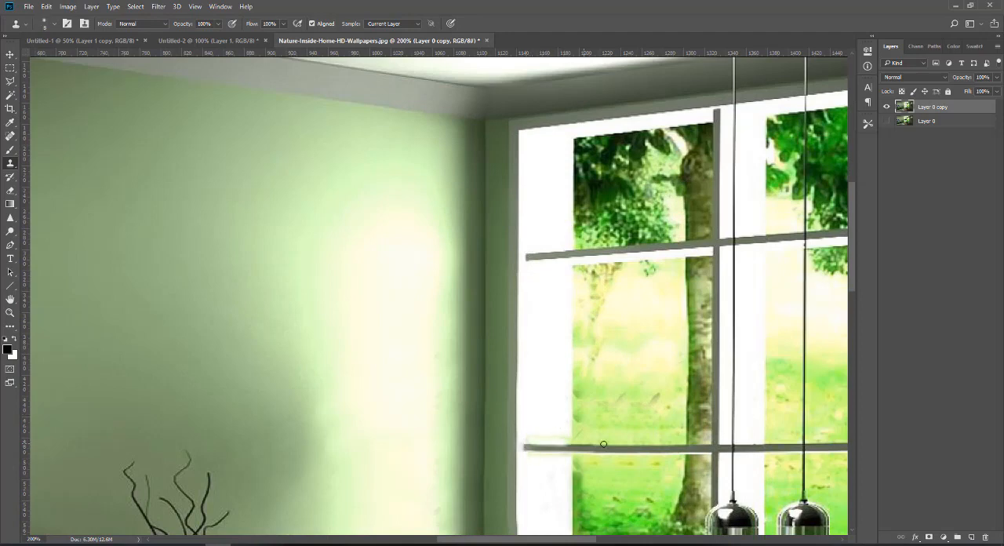
pyautogui.moveTo(603, 444)
pyautogui.mouseDown()
pyautogui.moveTo(553, 433)
pyautogui.moveTo(526, 441)
pyautogui.mouseUp()
pyautogui.scroll(-5, 559, 437)
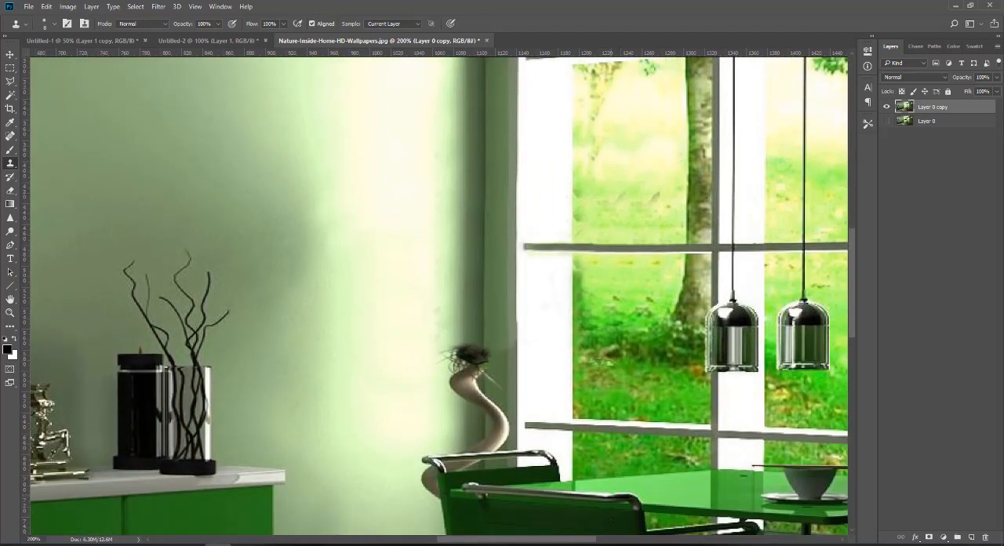
# Enlarge the brush and clone the wall corner over the twisted trunk above the rear chair.
pyautogui.scroll(-1, 604, 362)
pyautogui.press(']')
pyautogui.press(']')
pyautogui.press(']')
pyautogui.press(']')
pyautogui.keyDown('alt'); pyautogui.click(482, 275); pyautogui.keyUp('alt')
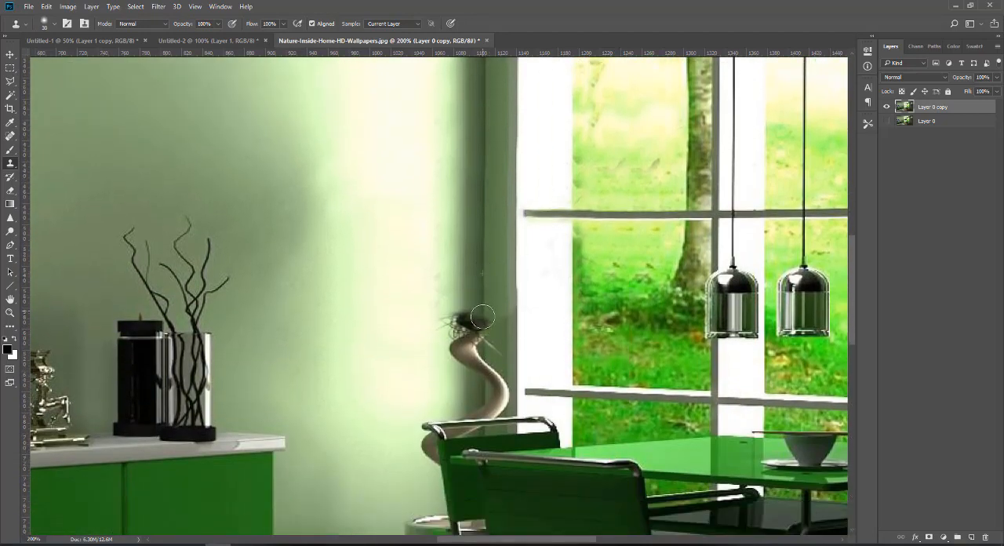
pyautogui.moveTo(484, 315)
pyautogui.mouseDown()
pyautogui.moveTo(488, 339)
pyautogui.moveTo(473, 314)
pyautogui.moveTo(459, 347)
pyautogui.moveTo(476, 371)
pyautogui.moveTo(499, 362)
pyautogui.moveTo(482, 326)
pyautogui.moveTo(483, 347)
pyautogui.moveTo(457, 363)
pyautogui.moveTo(500, 385)
pyautogui.moveTo(497, 357)
pyautogui.moveTo(474, 393)
pyautogui.moveTo(480, 337)
pyautogui.moveTo(488, 396)
pyautogui.mouseUp()
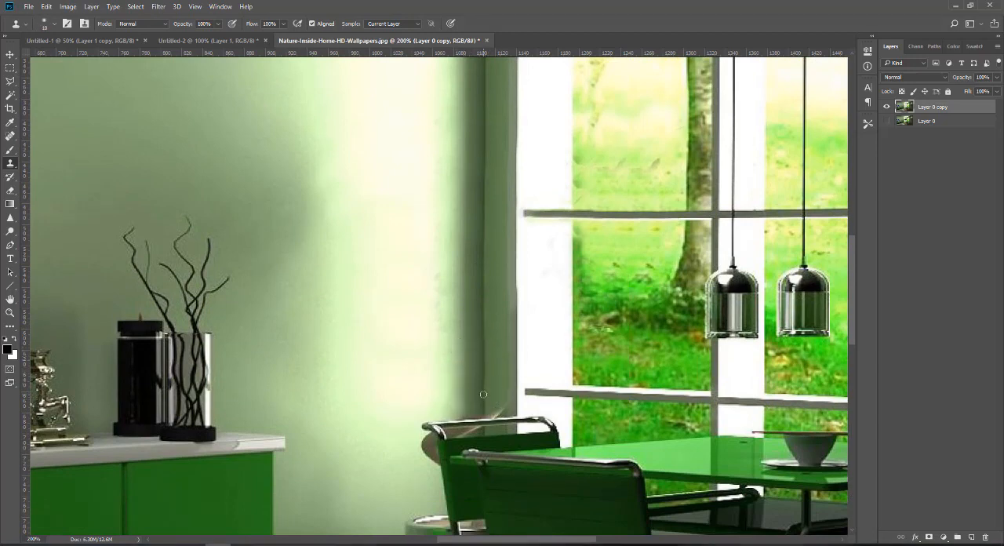
# Clone out the trunk pieces under the rear chair's top rail and beside its backrest.
pyautogui.scroll(-3, 500, 405)
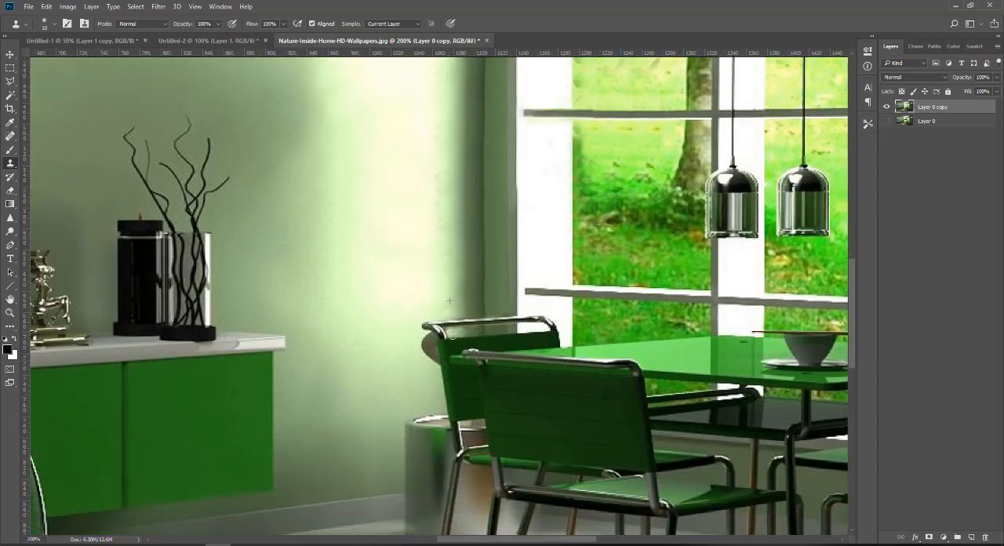
pyautogui.hotkey('ctrl', '+')
pyautogui.hotkey('ctrl', '+')
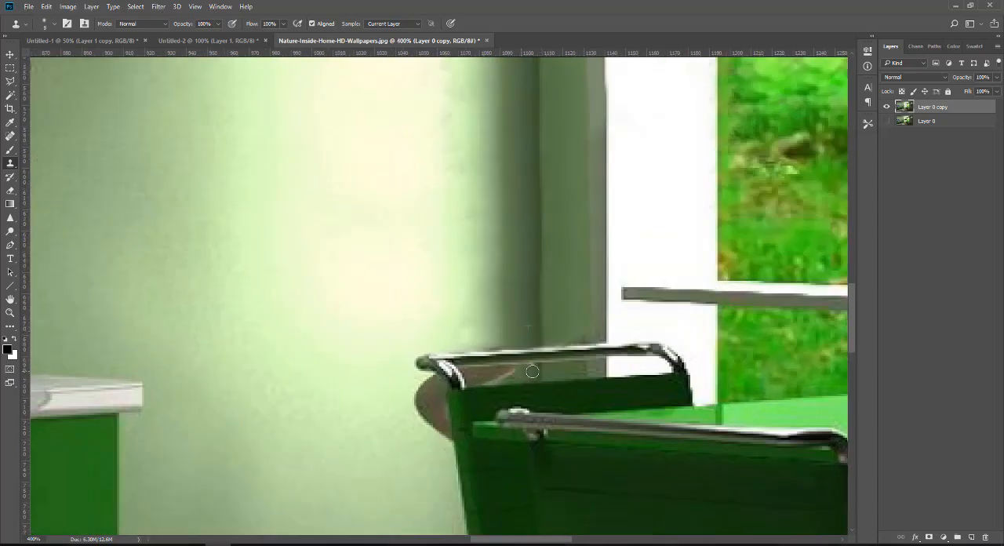
pyautogui.moveTo(531, 371); pyautogui.dragTo(475, 377)
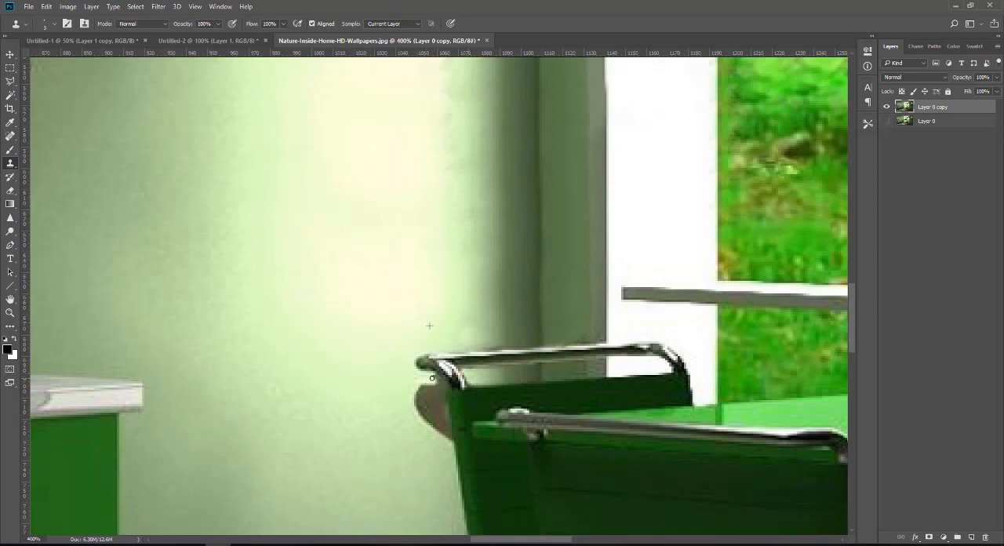
pyautogui.hotkey('ctrl', 'z')
pyautogui.moveTo(449, 427); pyautogui.dragTo(413, 397)
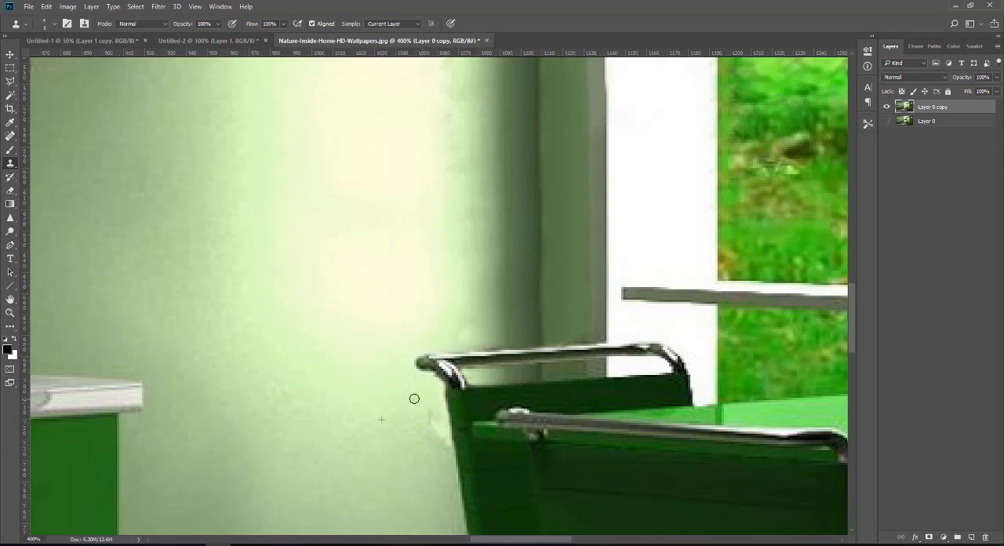
# Clone the wall, baseboard and floor over the exposed left part of the metal plant pot with a larger brush.
pyautogui.scroll(-5, 331, 351)
pyautogui.press(']')
pyautogui.press(']')
pyautogui.press(']')
pyautogui.press(']')
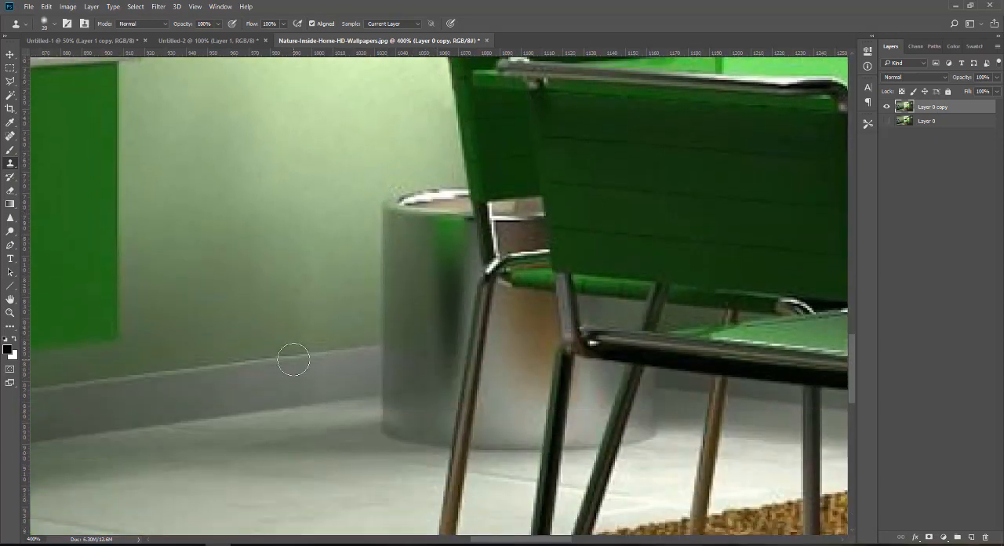
pyautogui.moveTo(442, 331)
pyautogui.mouseDown()
pyautogui.moveTo(445, 259)
pyautogui.moveTo(429, 248)
pyautogui.moveTo(407, 295)
pyautogui.moveTo(414, 189)
pyautogui.moveTo(374, 251)
pyautogui.mouseUp()
pyautogui.moveTo(428, 356)
pyautogui.mouseDown()
pyautogui.moveTo(374, 368)
pyautogui.moveTo(415, 441)
pyautogui.moveTo(417, 414)
pyautogui.mouseUp()
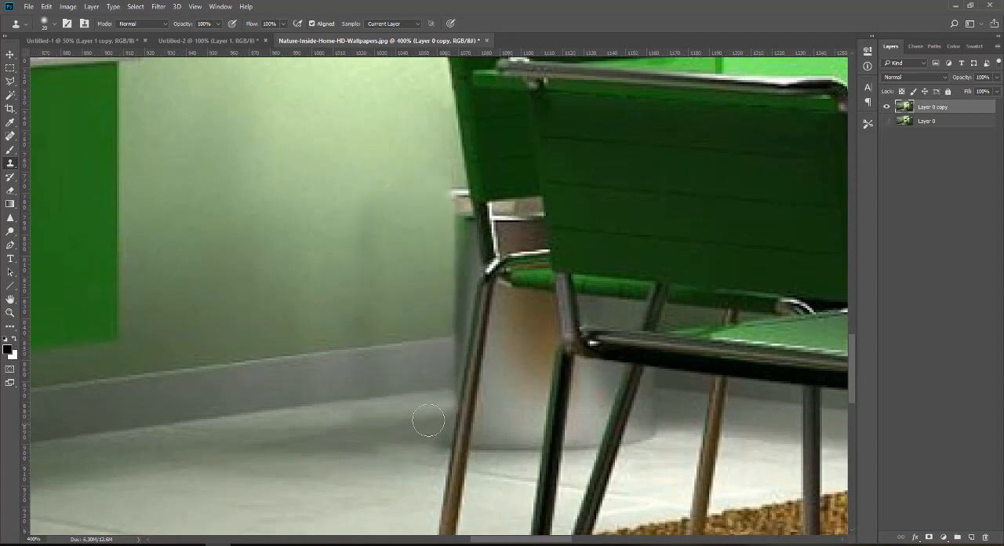
# Clone the wall, baseboard and floor over the pot's remaining edge beside the rear chair's leg and its body between the chair legs.
pyautogui.scroll(1, 421, 383)
pyautogui.moveTo(451, 370)
pyautogui.mouseDown()
pyautogui.moveTo(468, 298)
pyautogui.moveTo(461, 227)
pyautogui.moveTo(449, 287)
pyautogui.moveTo(452, 392)
pyautogui.moveTo(433, 487)
pyautogui.mouseUp()
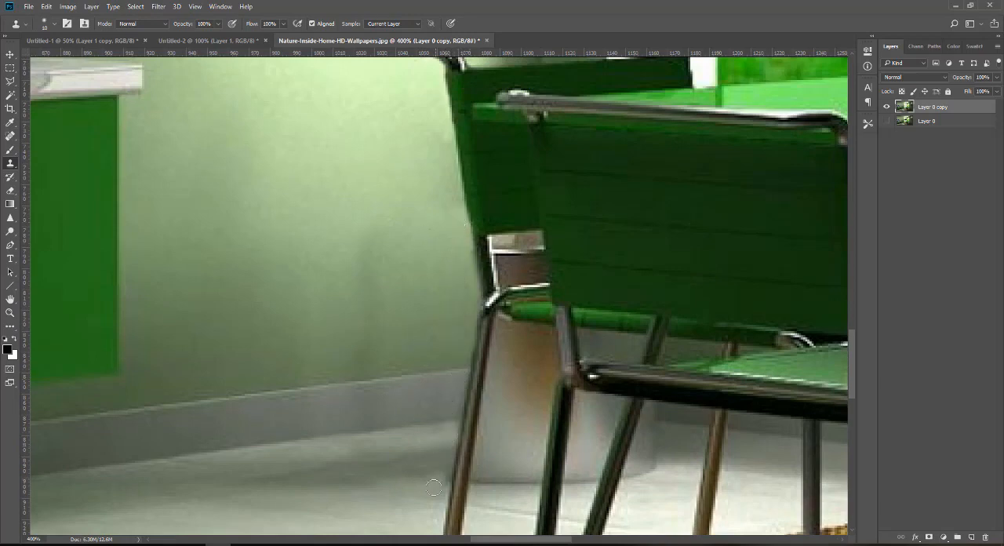
pyautogui.scroll(-2, 425, 374)
pyautogui.moveTo(490, 367)
pyautogui.mouseDown()
pyautogui.moveTo(516, 360)
pyautogui.moveTo(490, 380)
pyautogui.moveTo(507, 431)
pyautogui.moveTo(507, 376)
pyautogui.moveTo(494, 354)
pyautogui.moveTo(503, 292)
pyautogui.moveTo(498, 339)
pyautogui.moveTo(538, 287)
pyautogui.moveTo(504, 353)
pyautogui.moveTo(515, 320)
pyautogui.mouseUp()
pyautogui.hotkey('ctrl', '-')
pyautogui.hotkey('ctrl', '-')
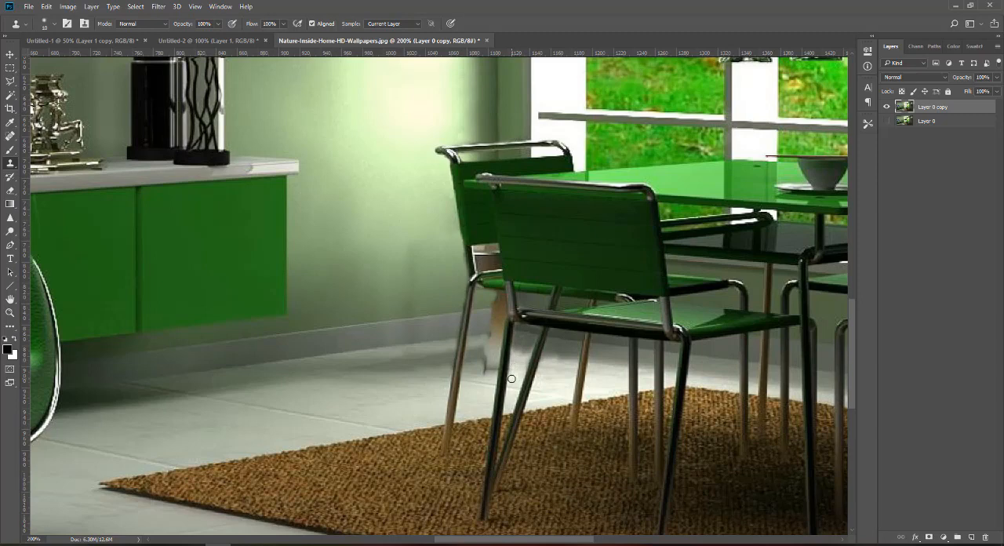
# Adjust the clone brush size and clone clean floor over the leftover pot edges and smudges between the chair legs.
pyautogui.press(']')
pyautogui.press(']')
pyautogui.press('[')
pyautogui.press('[')
pyautogui.press('[')
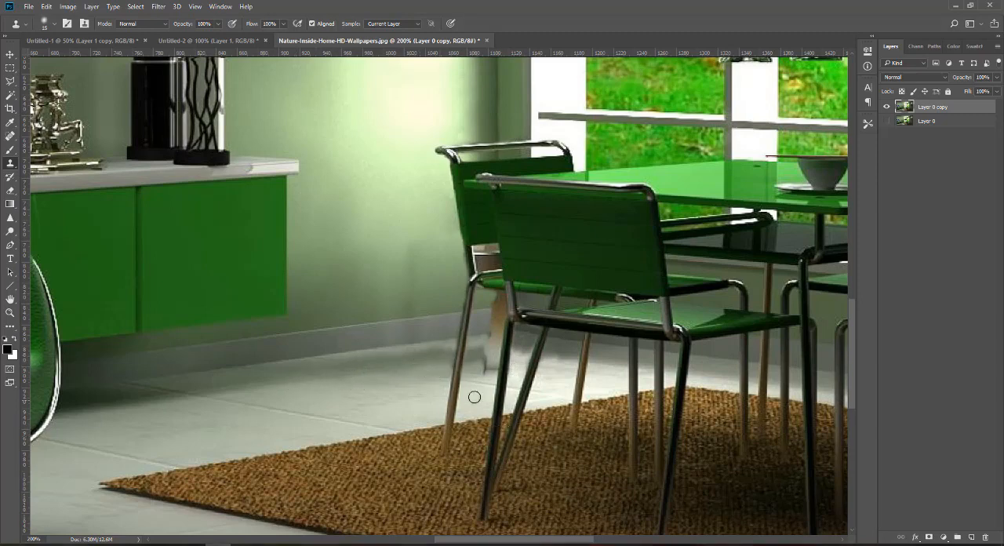
pyautogui.moveTo(473, 358)
pyautogui.mouseDown()
pyautogui.moveTo(491, 346)
pyautogui.moveTo(485, 358)
pyautogui.mouseUp()
pyautogui.hotkey('ctrl', '+')
pyautogui.scroll(1, 485, 348)
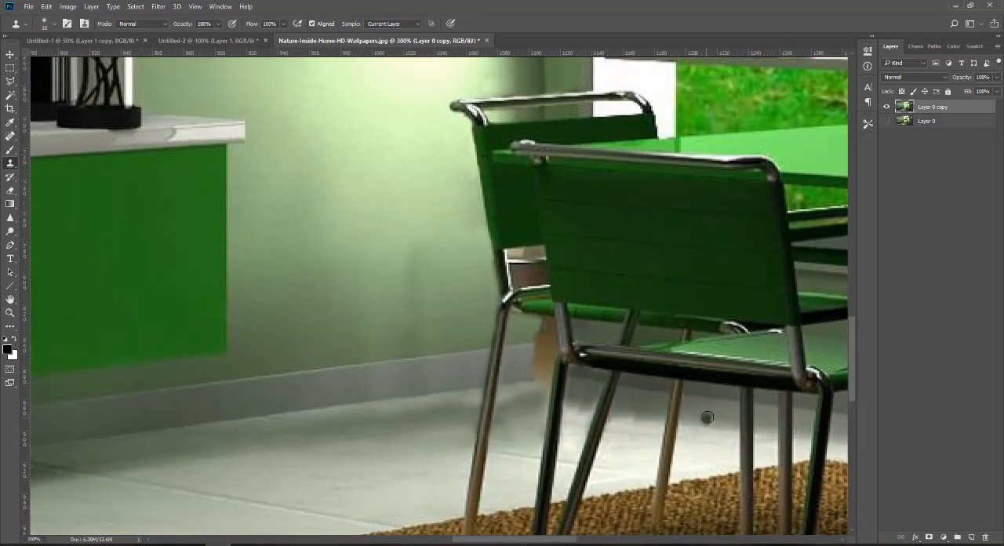
pyautogui.moveTo(625, 387)
pyautogui.mouseDown()
pyautogui.moveTo(659, 417)
pyautogui.moveTo(646, 400)
pyautogui.moveTo(623, 408)
pyautogui.moveTo(628, 395)
pyautogui.moveTo(659, 392)
pyautogui.moveTo(624, 384)
pyautogui.moveTo(615, 415)
pyautogui.mouseUp()
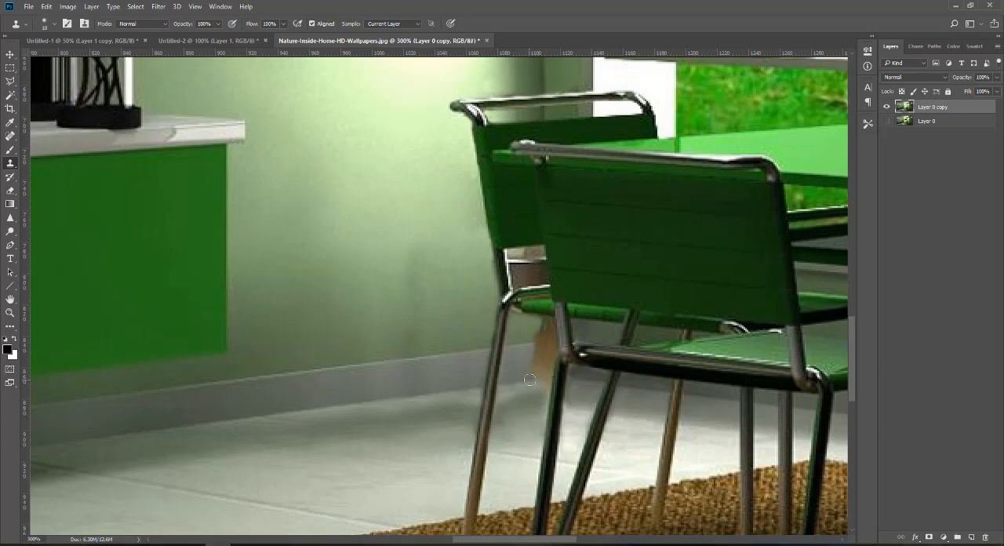
# Clone the wall and baseboard over the brown pot remnant under the rear chair's seat, beside the front chair's leg.
pyautogui.moveTo(543, 383)
pyautogui.mouseDown()
pyautogui.moveTo(518, 347)
pyautogui.moveTo(551, 342)
pyautogui.moveTo(534, 361)
pyautogui.moveTo(547, 330)
pyautogui.mouseUp()
pyautogui.keyDown('alt'); pyautogui.click(519, 346); pyautogui.keyUp('alt')
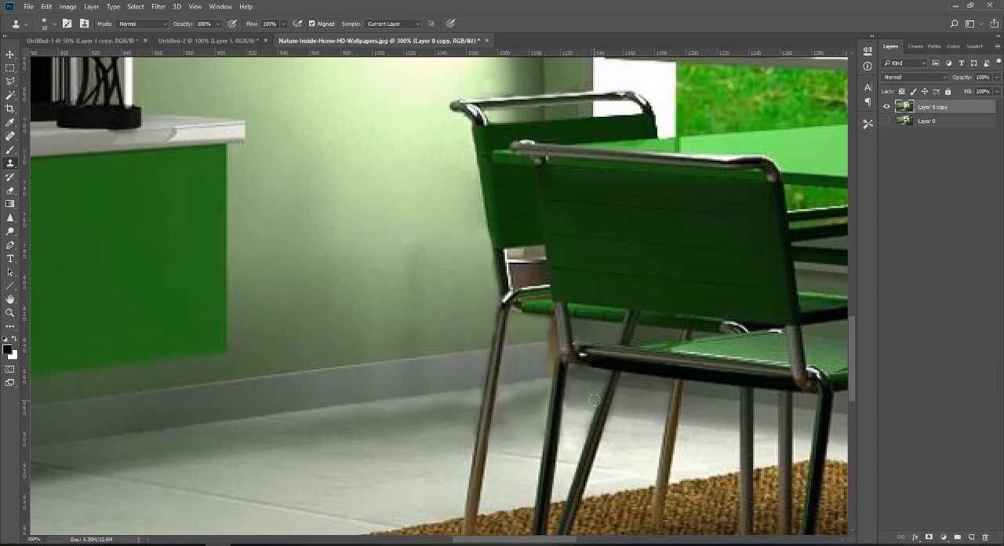
pyautogui.keyDown('alt'); pyautogui.click(516, 380); pyautogui.keyUp('alt')
pyautogui.moveTo(543, 378); pyautogui.dragTo(553, 326)
pyautogui.moveTo(572, 495); pyautogui.dragTo(582, 502)
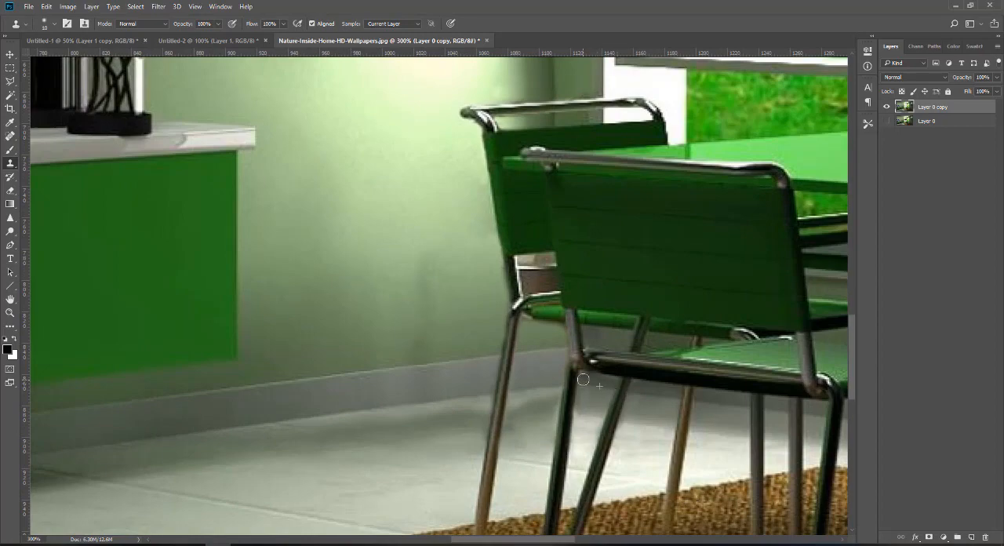
# Inspect the retouched wall, baseboard and floor around the rear chair for leftover traces of the plant.
pyautogui.hotkey('ctrl', '-')
pyautogui.hotkey('ctrl', '-')
pyautogui.hotkey('ctrl', '-')
pyautogui.hotkey('ctrl', '+')
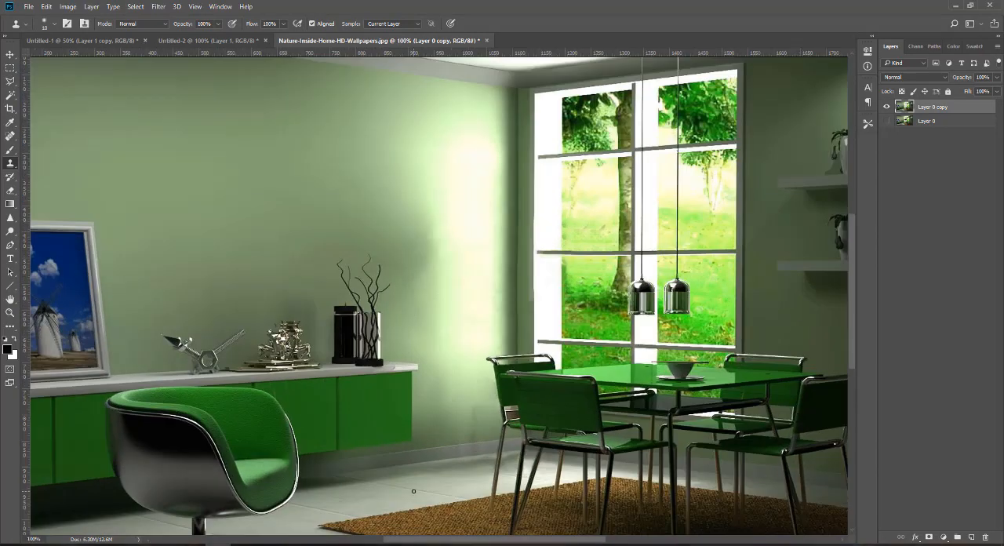
pyautogui.press(']')
pyautogui.press(']')
pyautogui.press(']')
pyautogui.press(']')
pyautogui.press(']')
pyautogui.press(']')
pyautogui.press(']')
pyautogui.scroll(1, 484, 458)
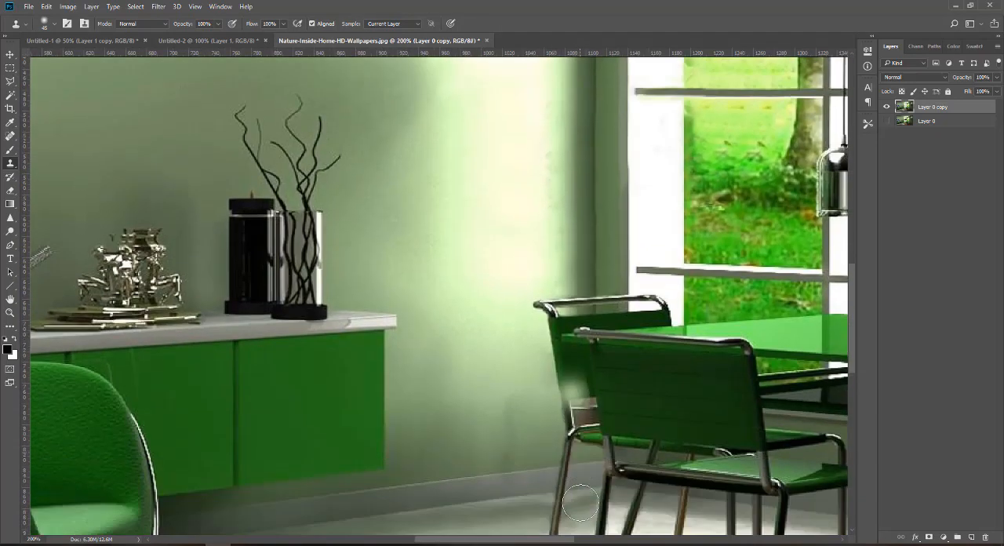
pyautogui.scroll(-3, 581, 502)
pyautogui.press('[')
pyautogui.press('[')
pyautogui.press('[')
pyautogui.press('[')
pyautogui.press('[')
pyautogui.press('[')
pyautogui.press('[')
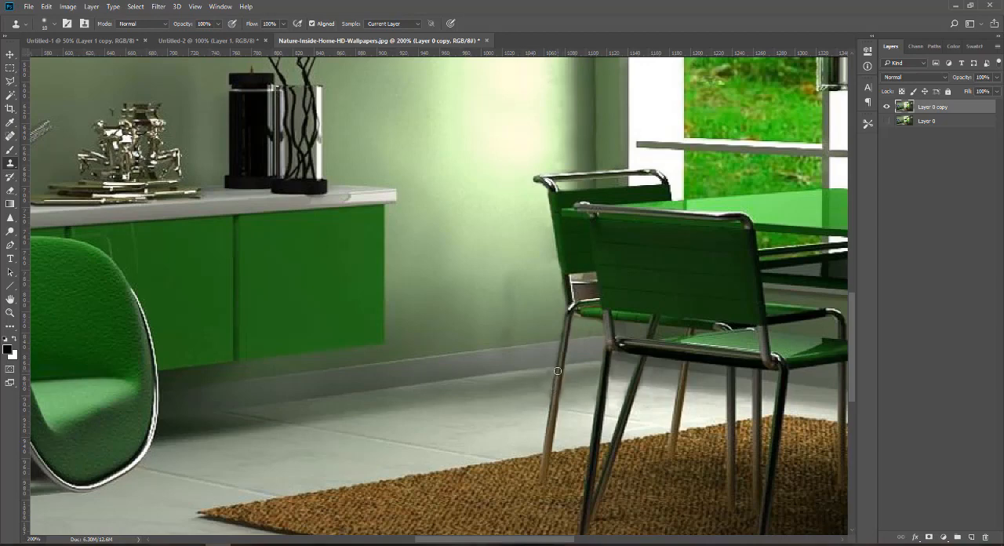
# View the whole photo and switch visibility between Layer 0 copy and Layer 0 to compare the retouched room with the original.
pyautogui.hotkey('ctrl', '-')
pyautogui.hotkey('ctrl', '-')
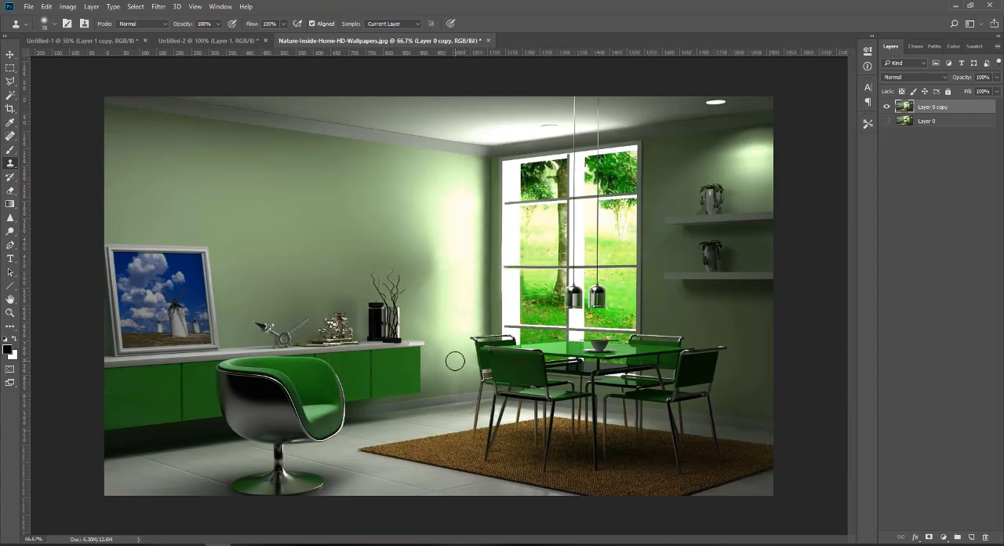
pyautogui.hotkey('ctrl', '-')
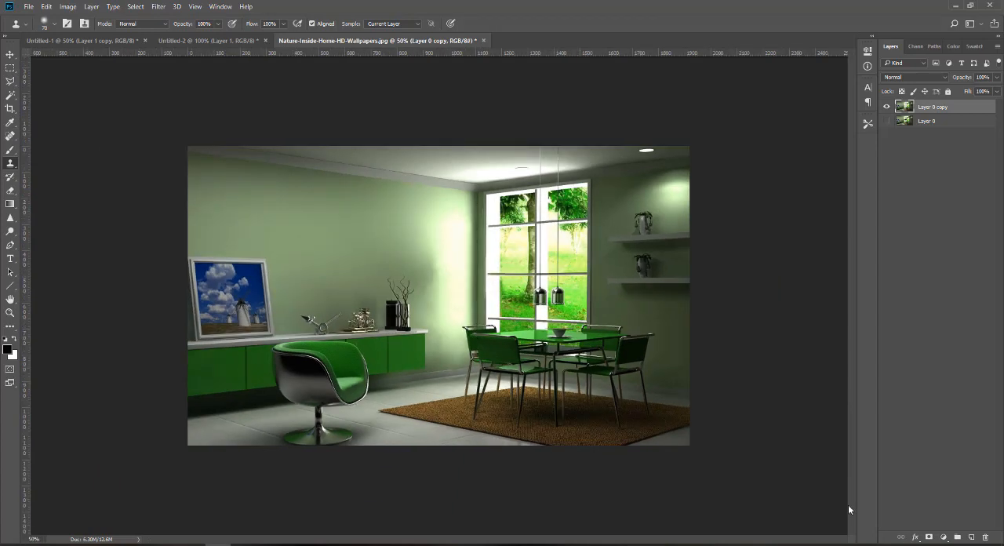
pyautogui.click(887, 107)
pyautogui.click(887, 108)
pyautogui.click(887, 107)
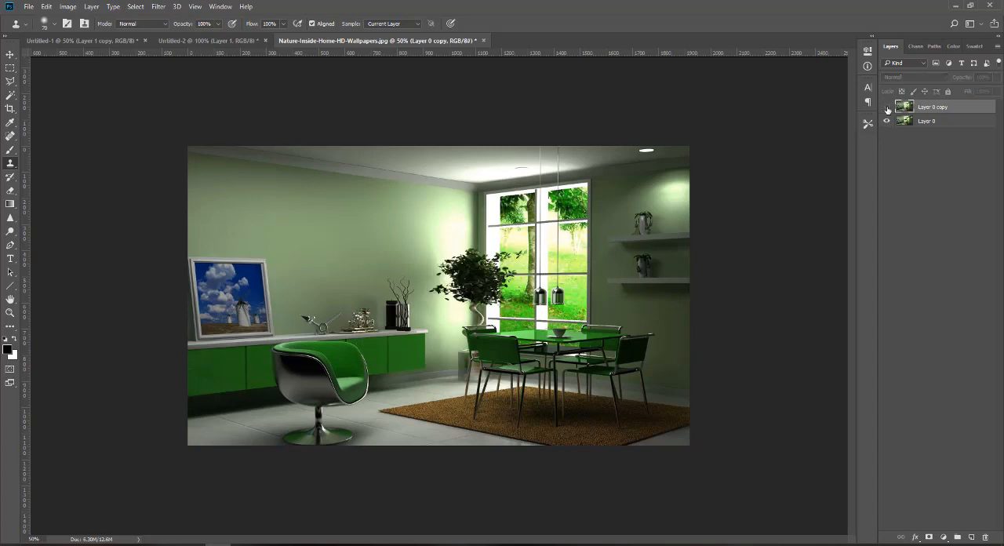